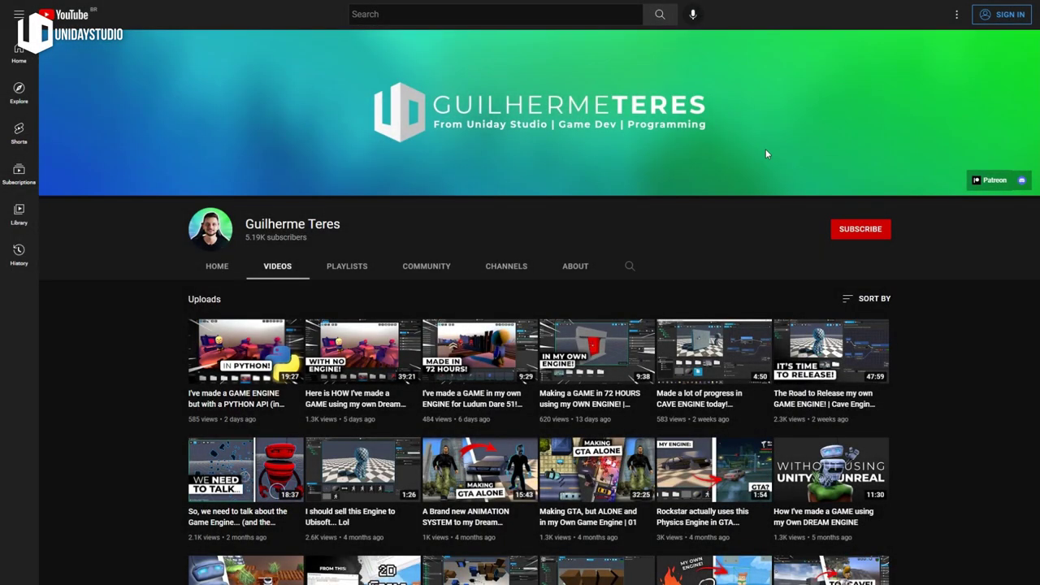
- Scroll the channel's Videos page down past the banner to its older uploads
scroll(539, 325, "down", 3)
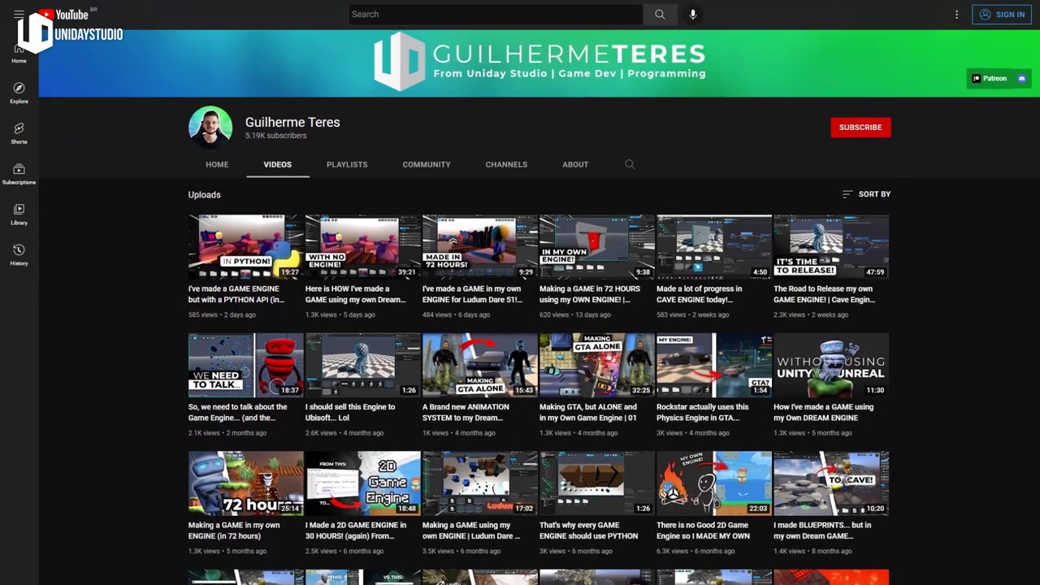
scroll(539, 325, "down", 4)
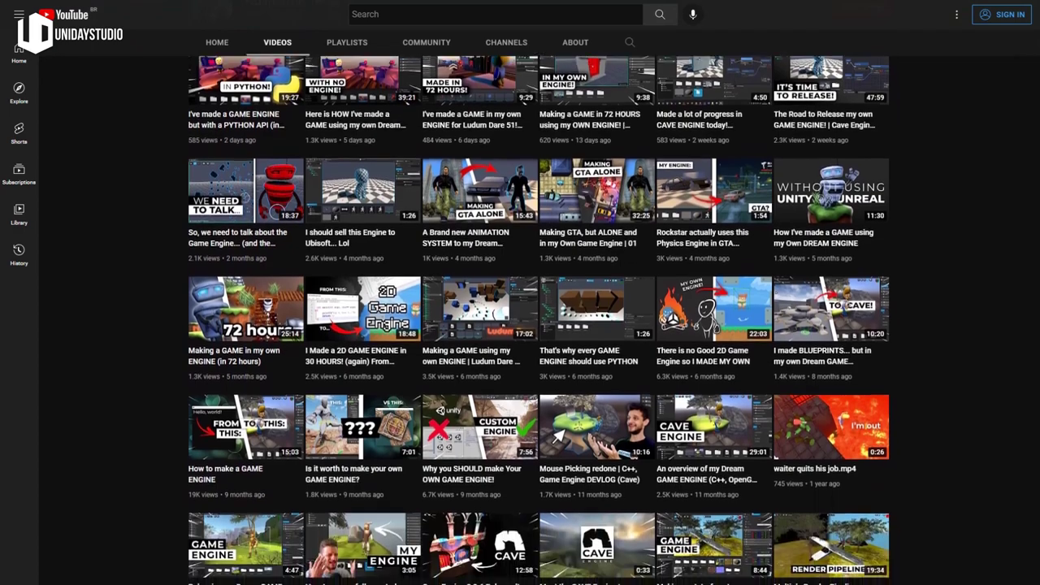
scroll(539, 325, "down", 4)
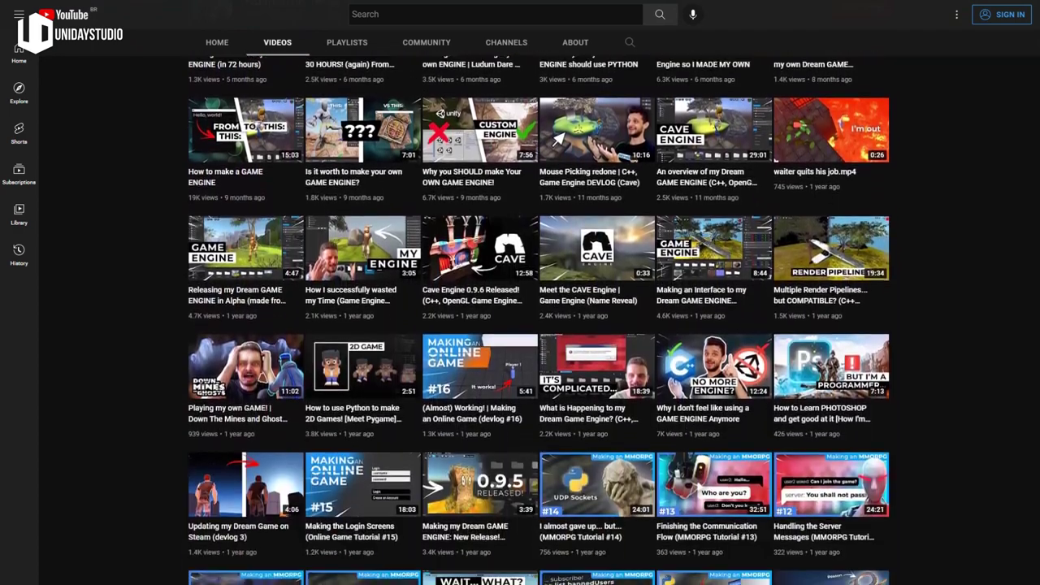
scroll(539, 325, "down", 3)
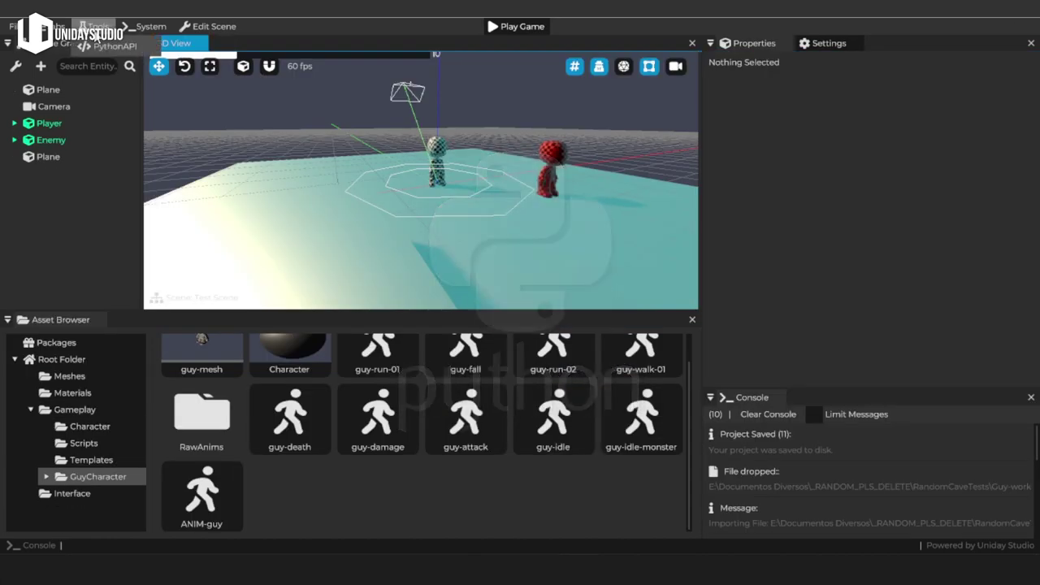
- Open the Python API reference and browse to the Character folder's Scripts
left_click(109, 46)
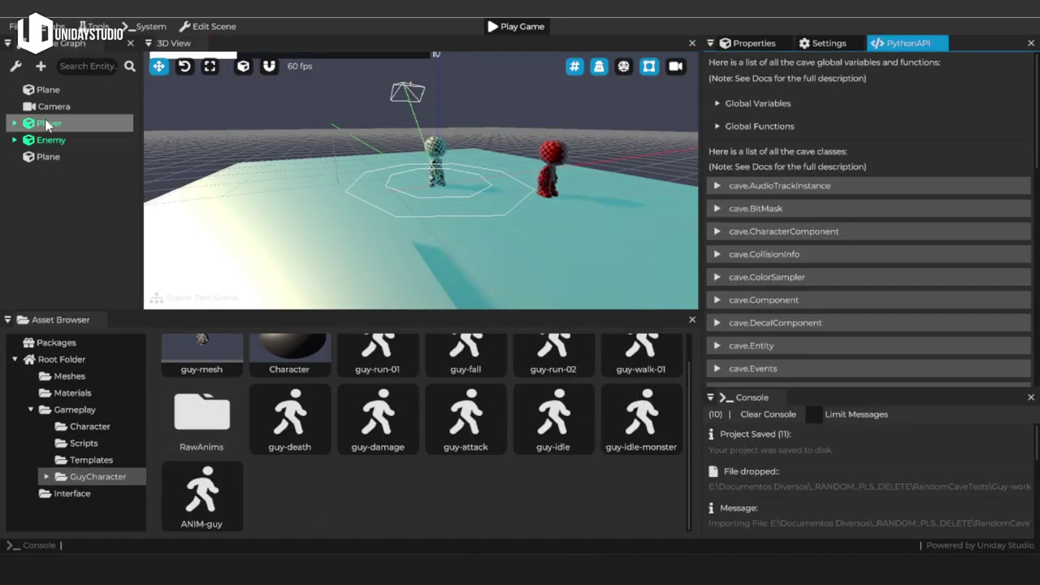
left_click(91, 428)
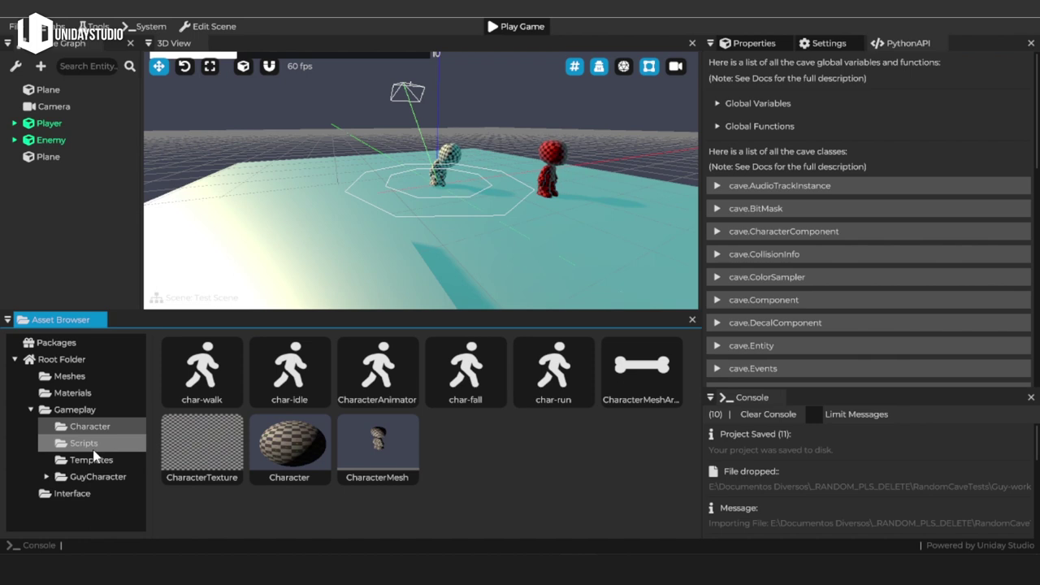
left_click(84, 443)
- Create a Python script named Player.py, edit it with enlarged code text, and select the Player entity
mouse_move(581, 454)
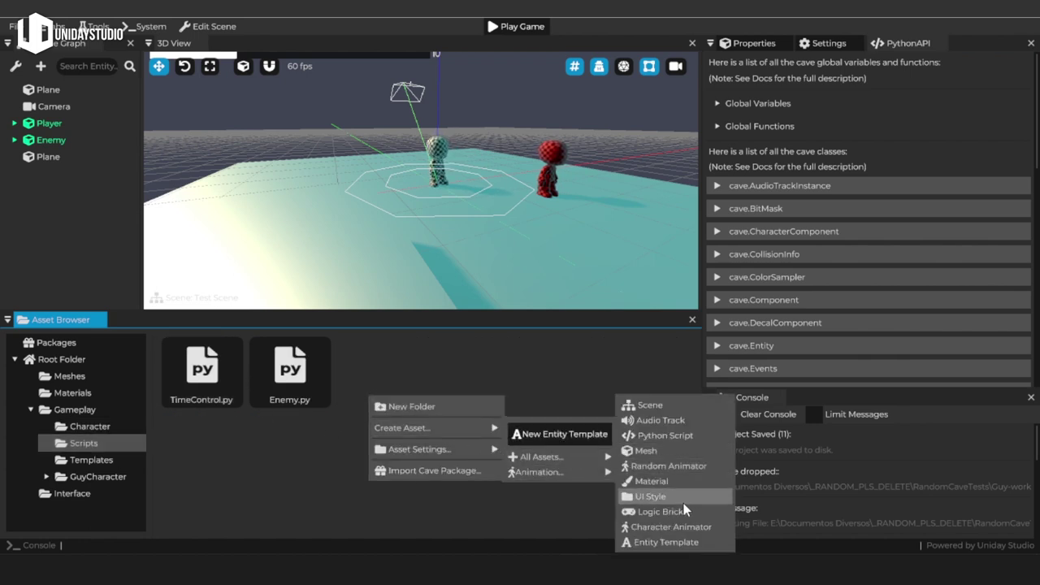
left_click(664, 436)
right_click(376, 365)
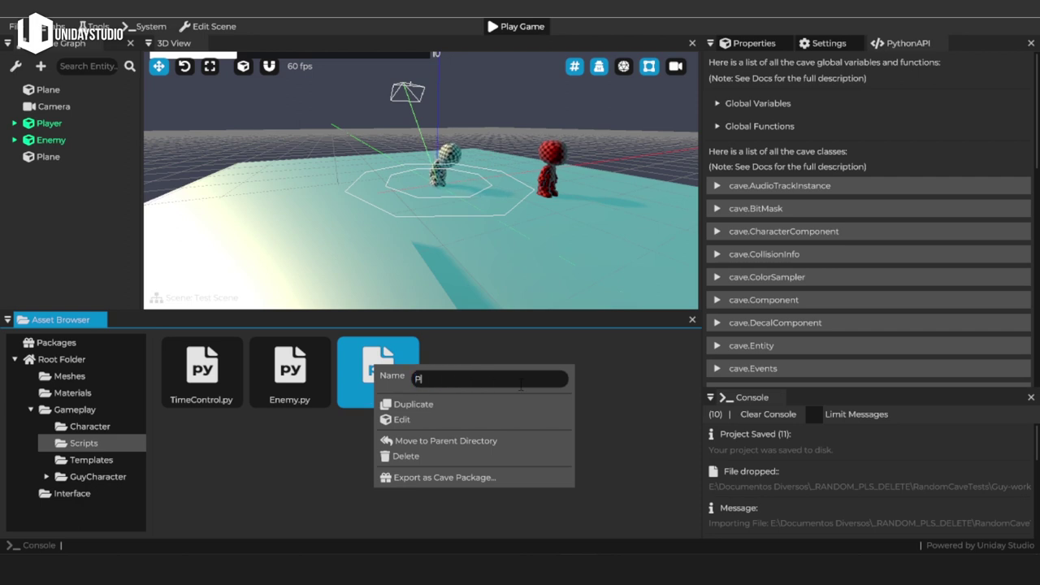
key("Return")
double_click(377, 370)
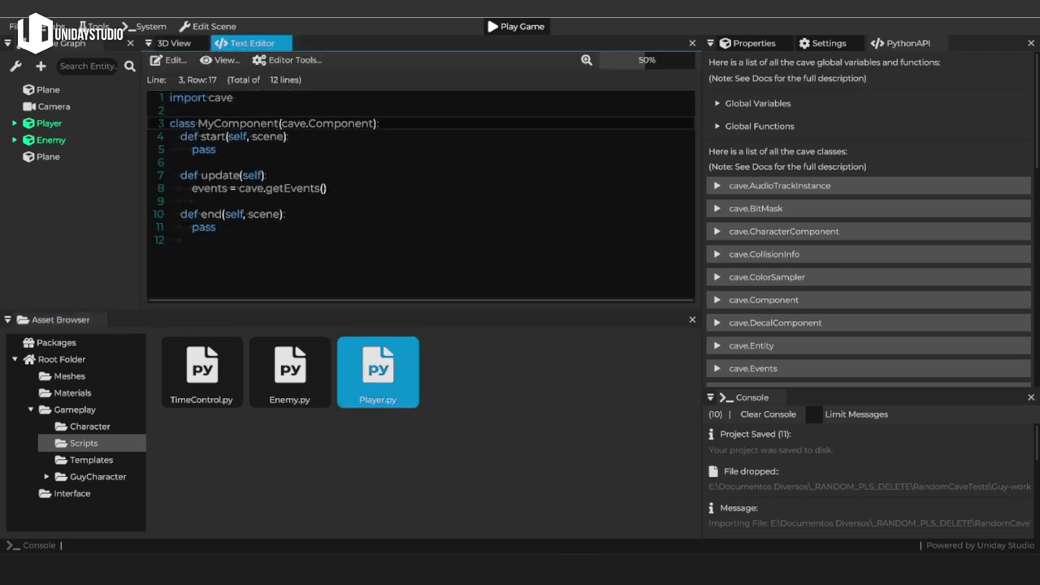
left_click_drag(646, 65, 675, 65)
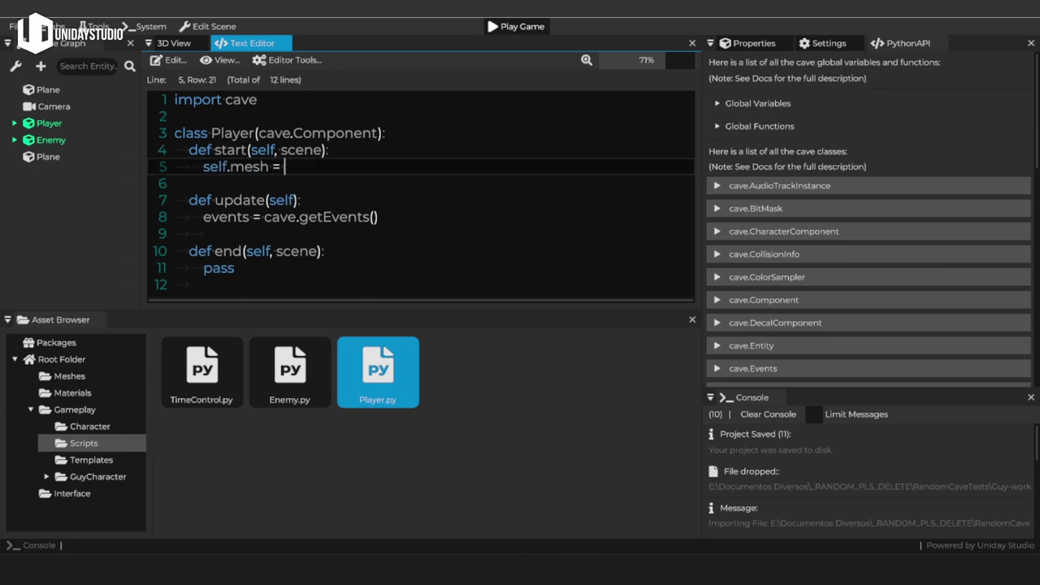
left_click(47, 123)
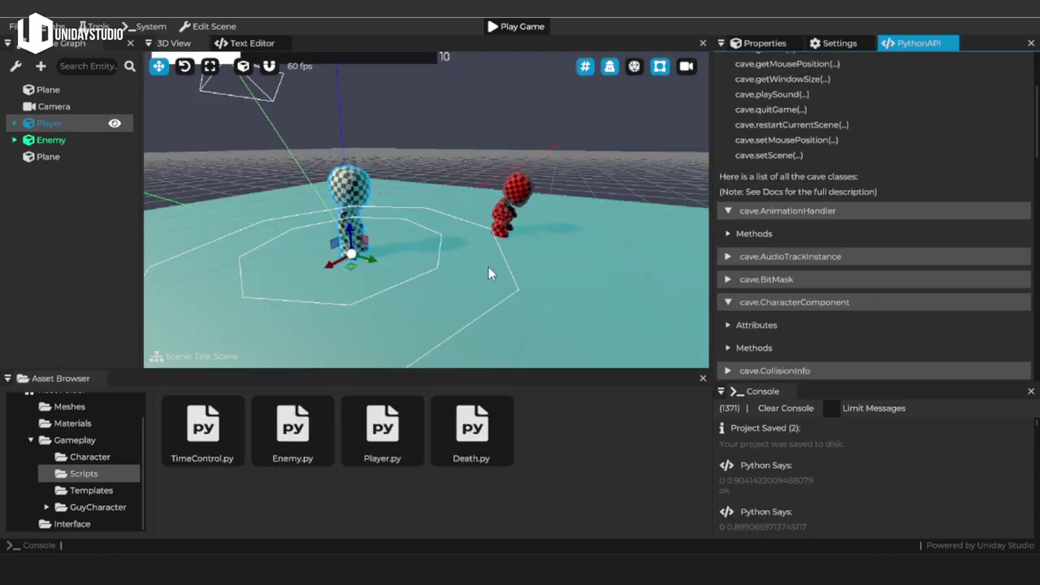
- Run and stop the game to test the Player script, then select Enemy
left_click(515, 26)
key("F5")
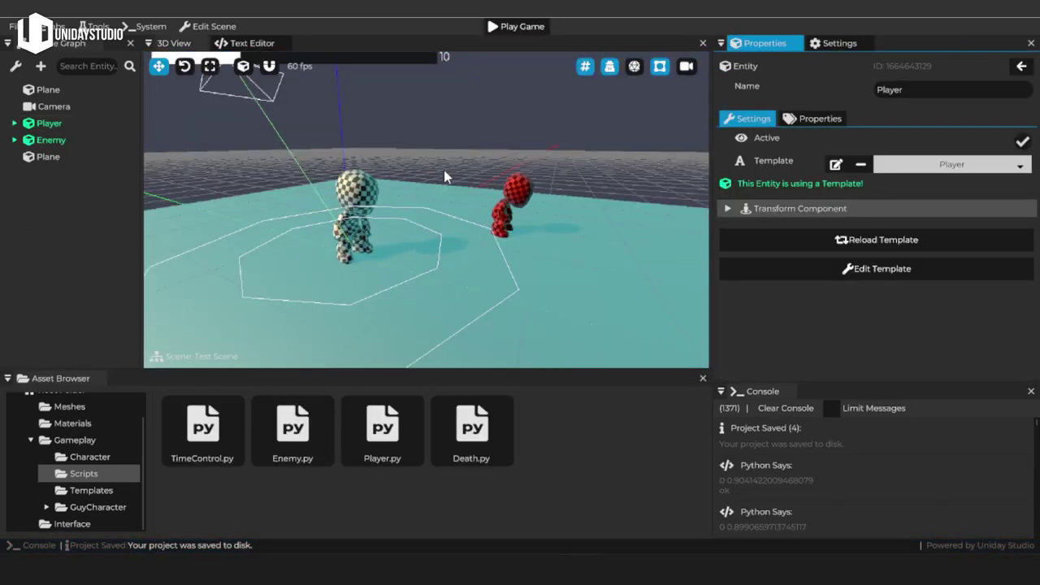
left_click(51, 140)
- Apply the checker Character material to the floor and play with physics debug wireframes
right_click_drag(427, 211, 427, 211)
left_click(89, 456)
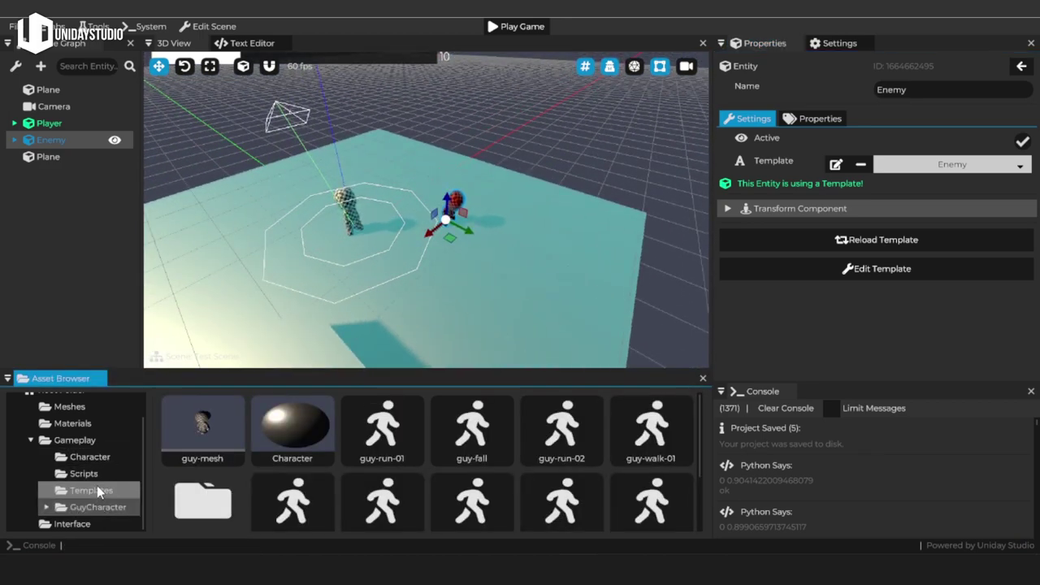
left_click_drag(399, 410, 393, 290)
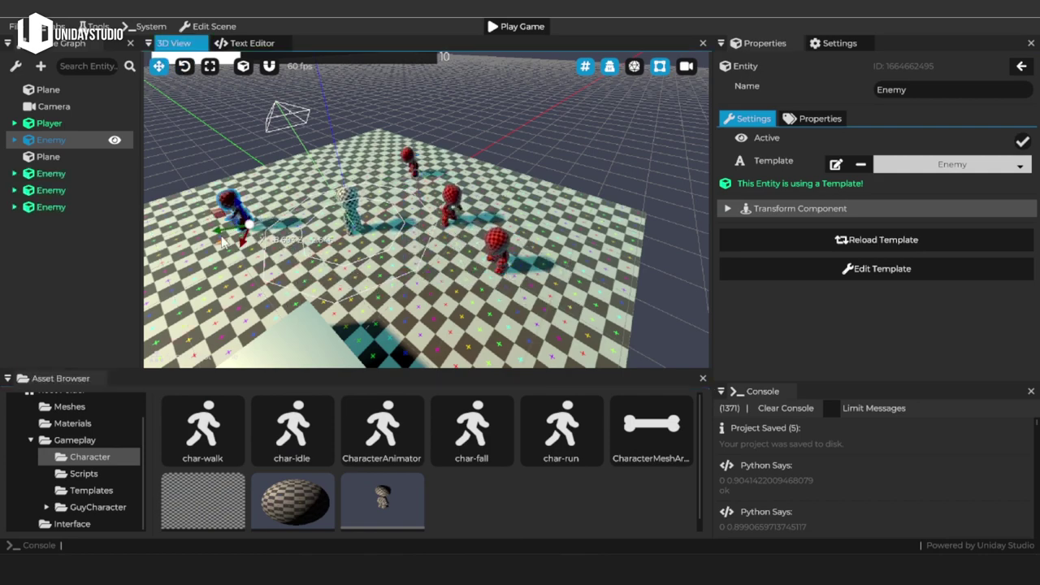
right_click_drag(452, 87, 370, 263)
right_click_drag(517, 196, 480, 140)
left_click(515, 27)
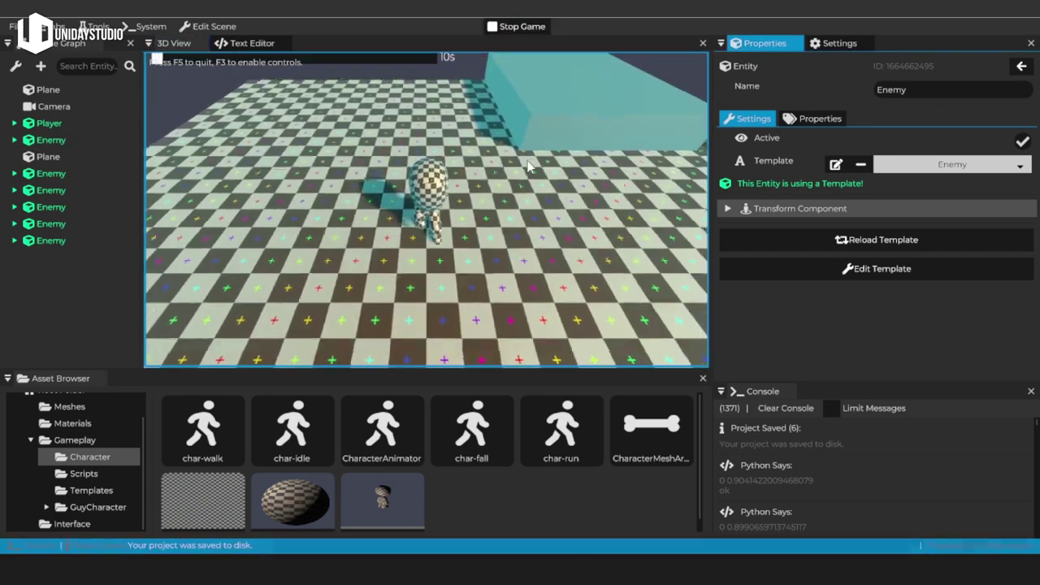
left_click(634, 66)
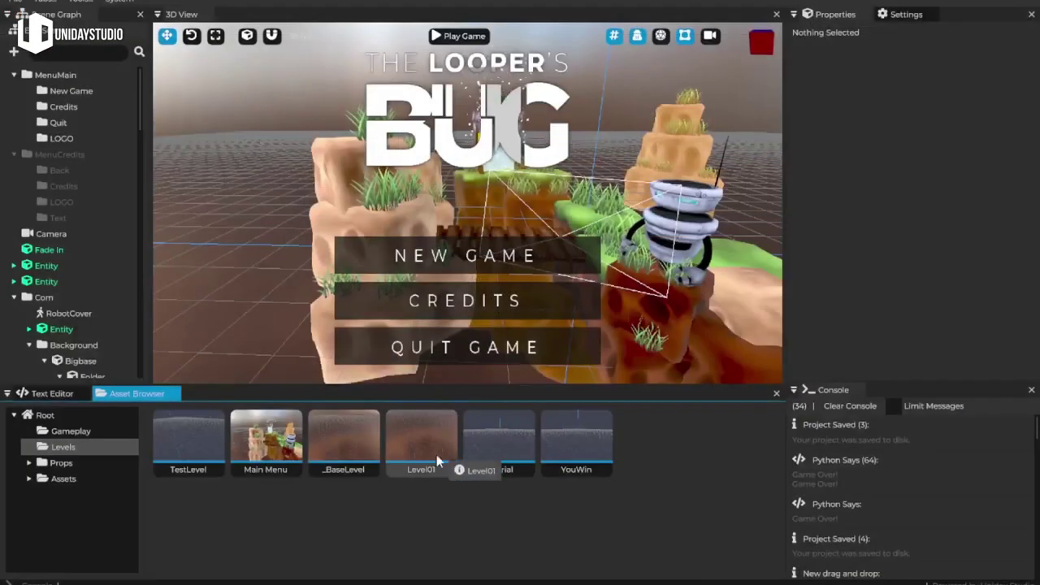
- Duplicate the Level01 level and rename the copy Level02
left_click(438, 446)
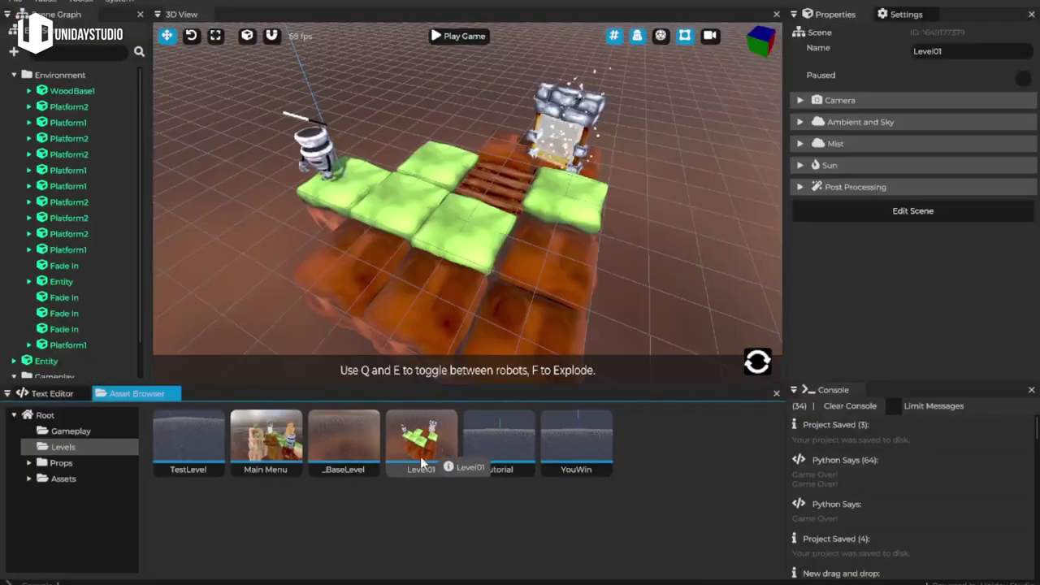
right_click(428, 450)
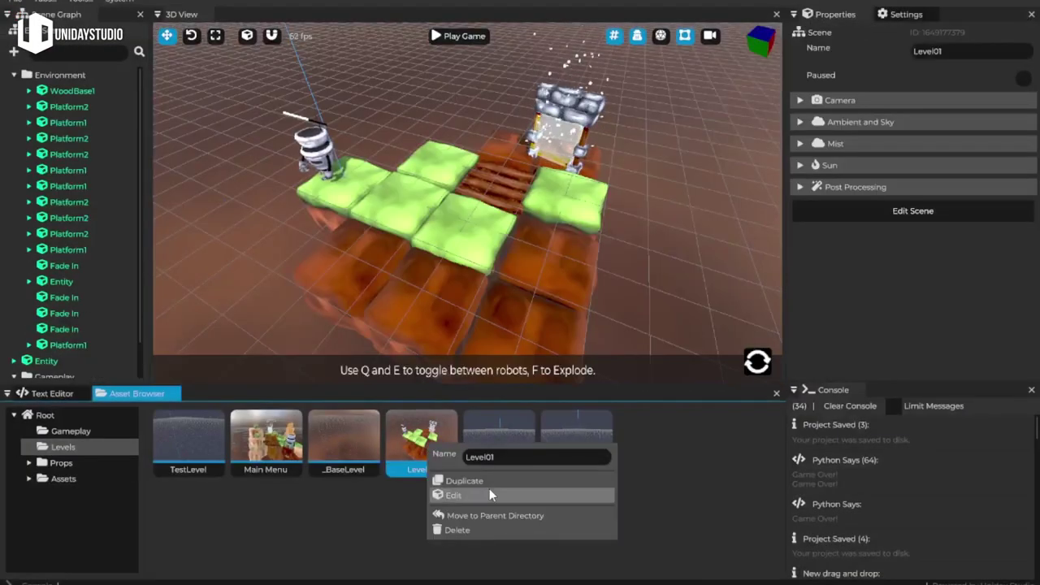
left_click(489, 490)
right_click(668, 447)
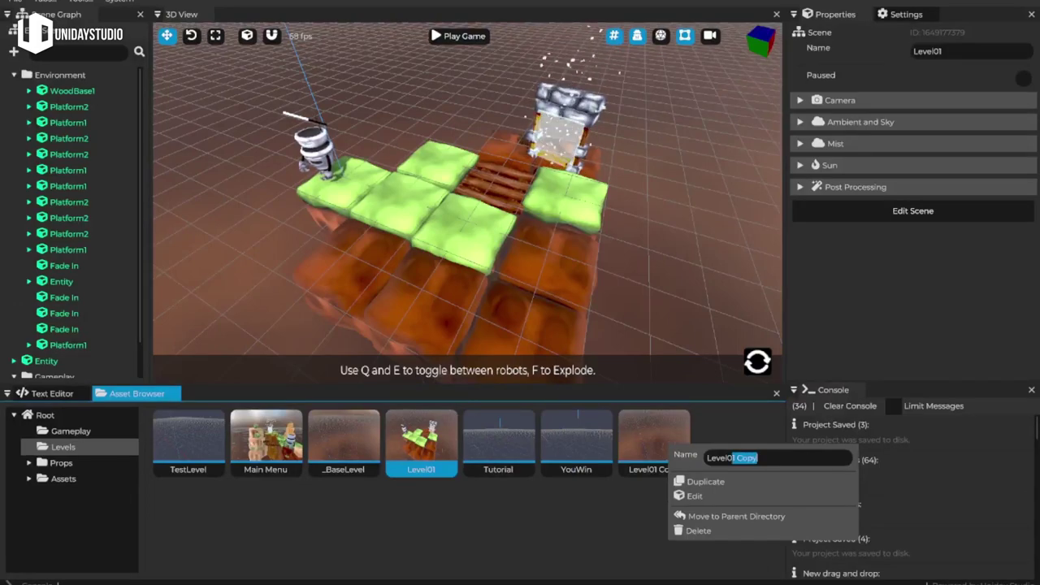
key("BackSpace")
key("BackSpace")
type("2")
key("Return")
- Open Level02, select Platform2 and orbit the view around the platforms
double_click(654, 443)
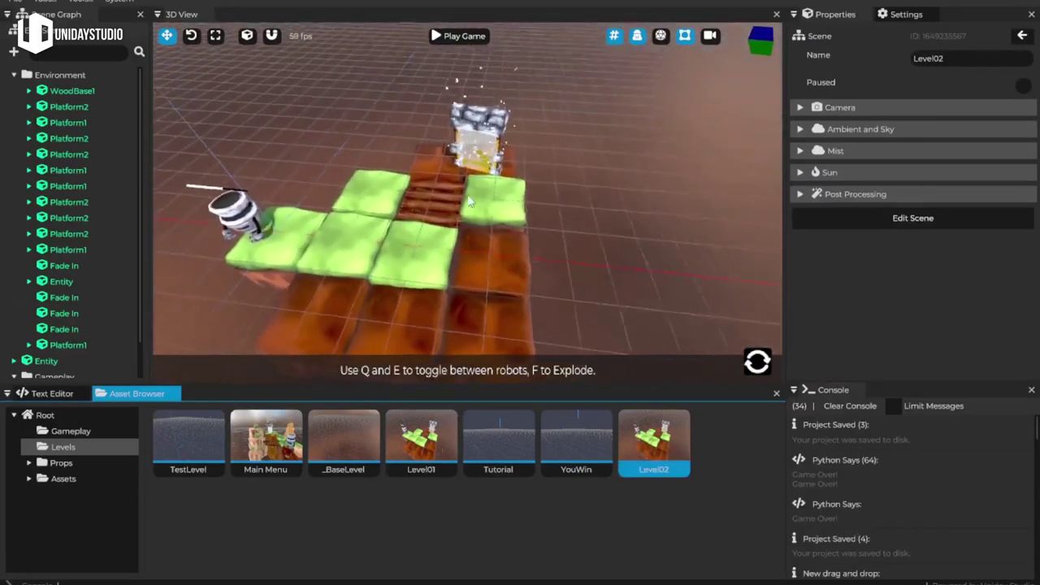
left_click(483, 180)
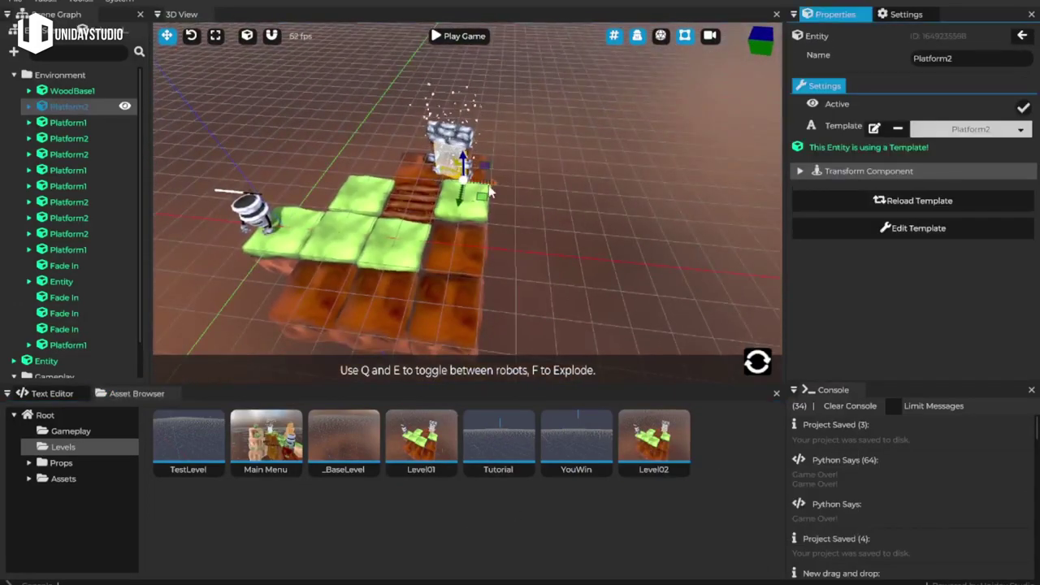
middle_click_drag(271, 187, 348, 244)
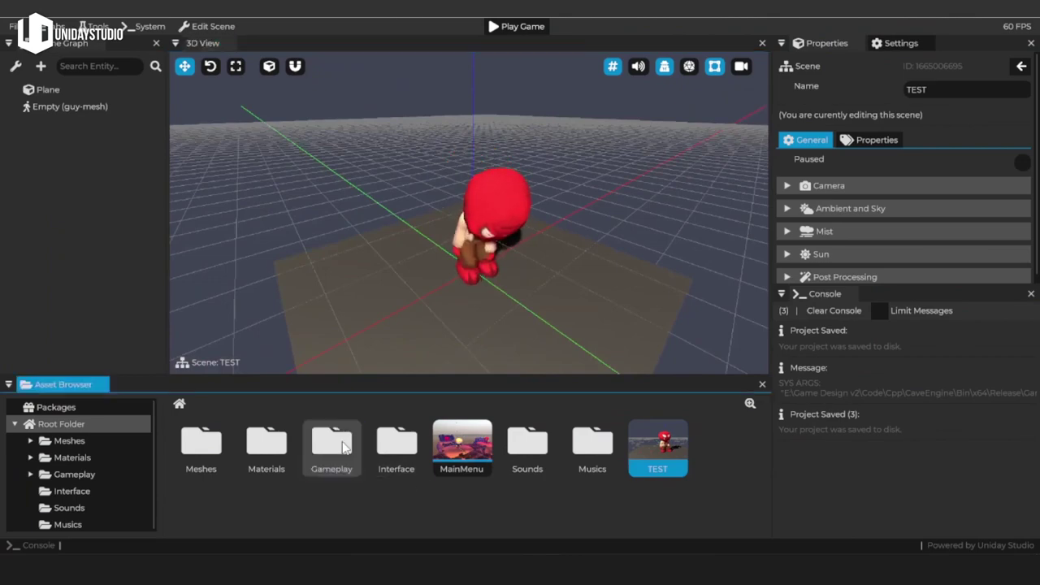
- From the Gameplay folder open the Test Scene, then Level03, and enlarge the level thumbnails
double_click(343, 447)
double_click(199, 446)
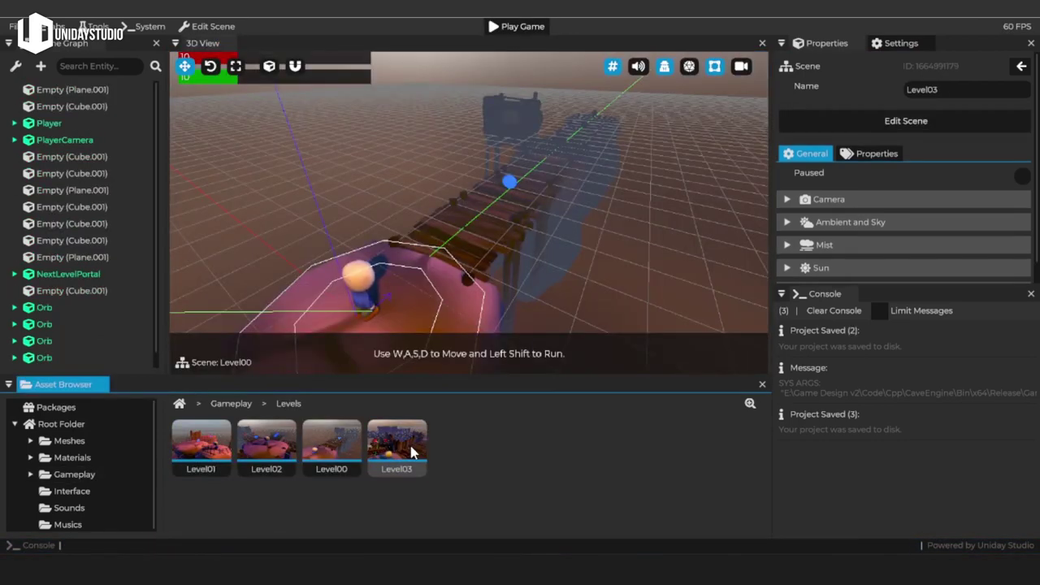
double_click(398, 446)
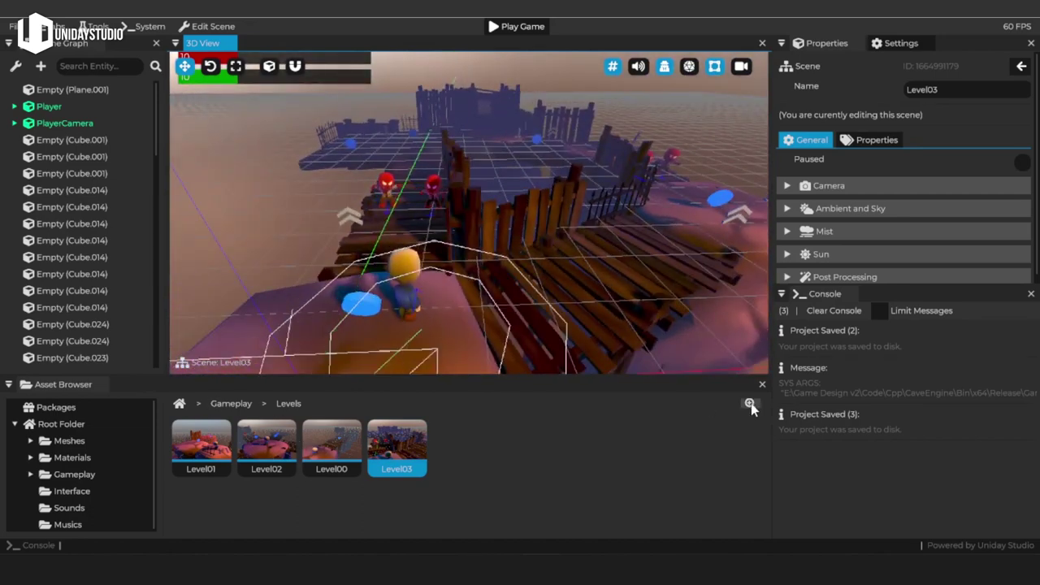
mouse_move(810, 423)
left_mouse_down()
mouse_move(842, 426)
mouse_move(799, 423)
left_mouse_up()
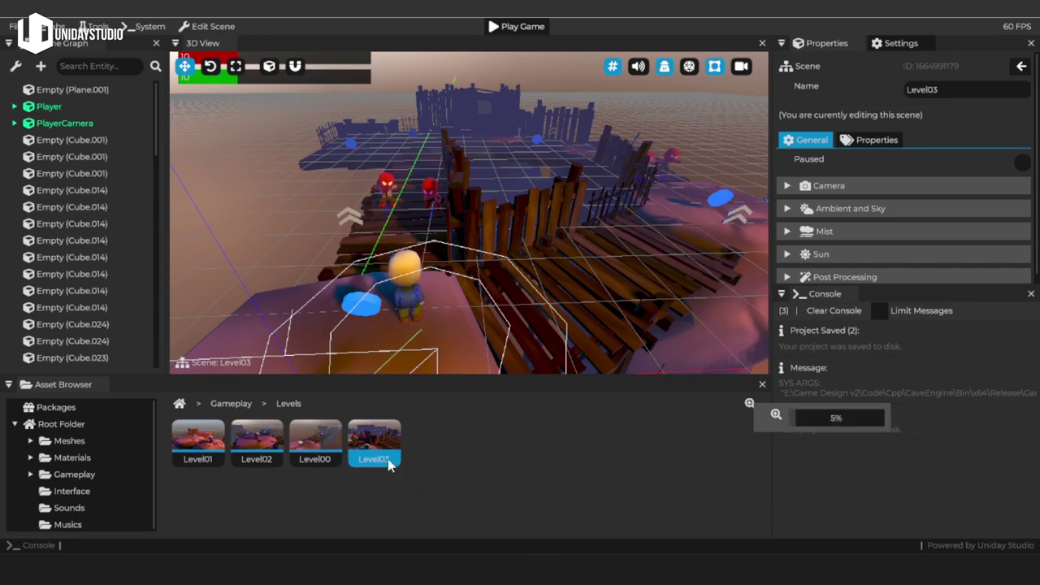
mouse_move(805, 424)
left_mouse_down()
mouse_move(905, 425)
mouse_move(800, 424)
left_mouse_up()
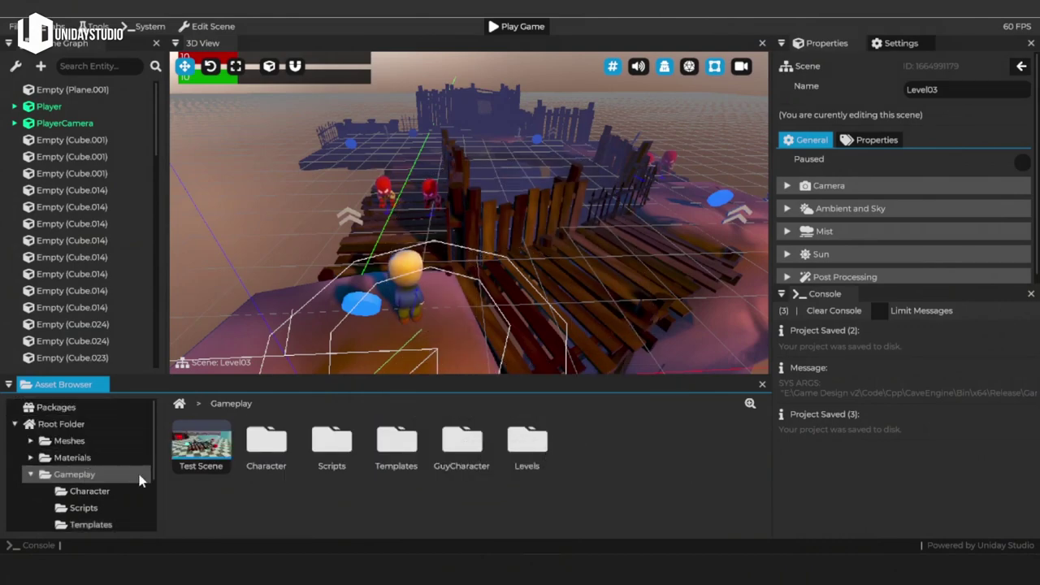
- Expand GuyCharacter in the asset tree, view the Character folder, then return to Gameplay
scroll(122, 495, "down", 3)
left_click(107, 492)
scroll(108, 490, "down", 3)
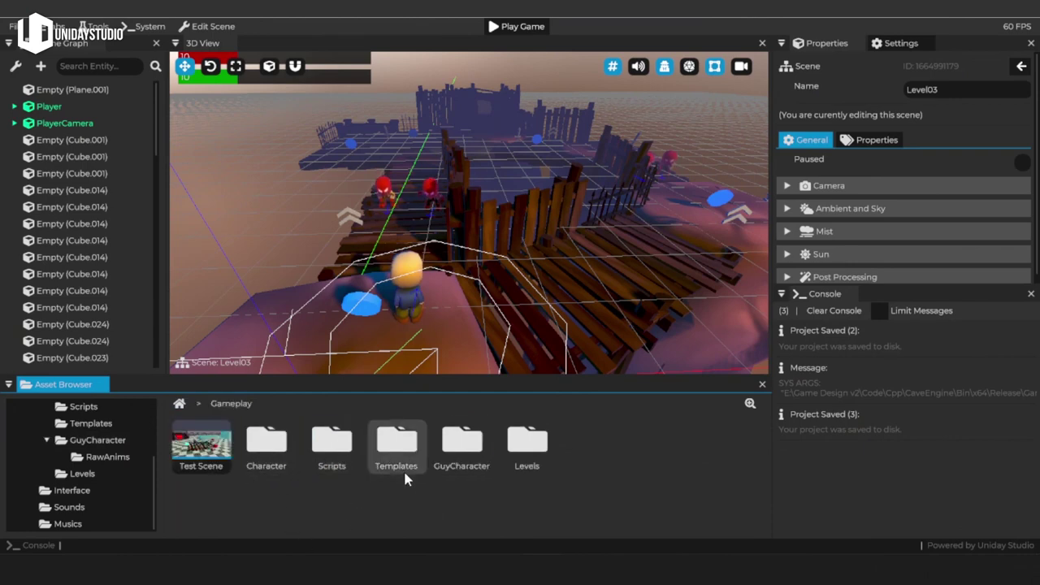
double_click(286, 441)
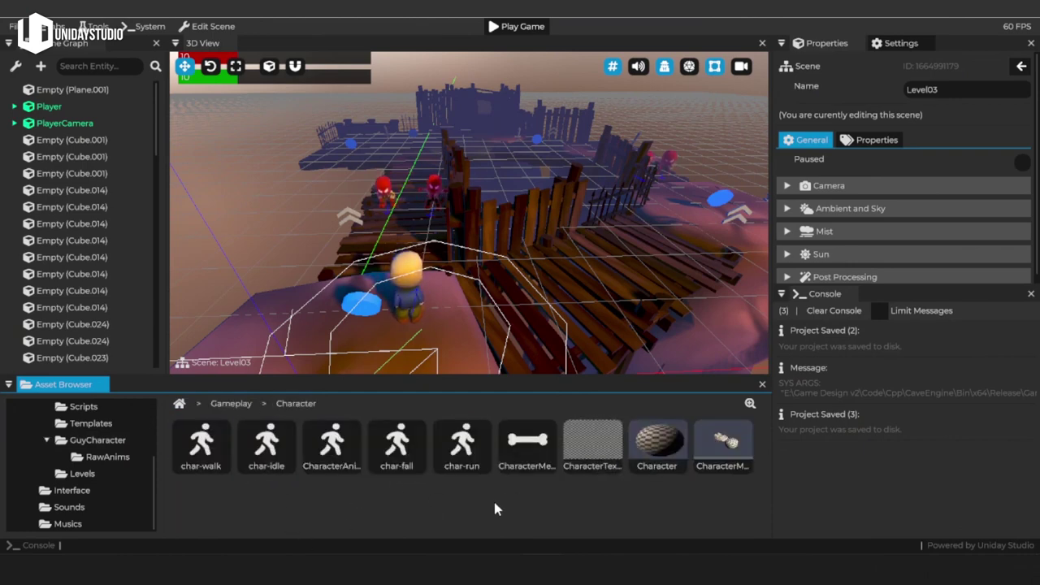
left_click(232, 404)
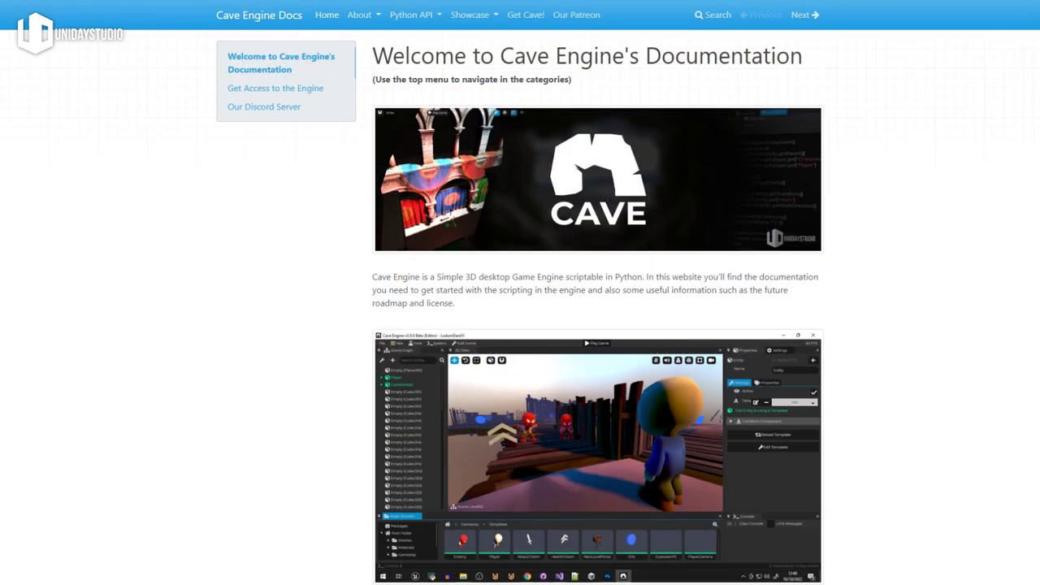
- Read through the docs welcome page and move on to the FAQ
scroll(598, 309, "down", 2)
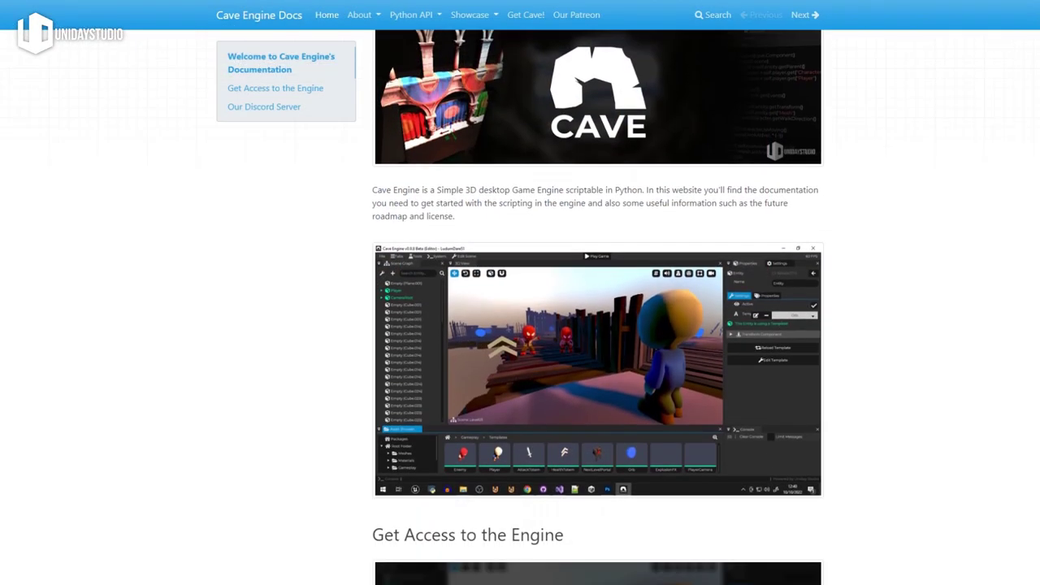
scroll(598, 308, "down", 3)
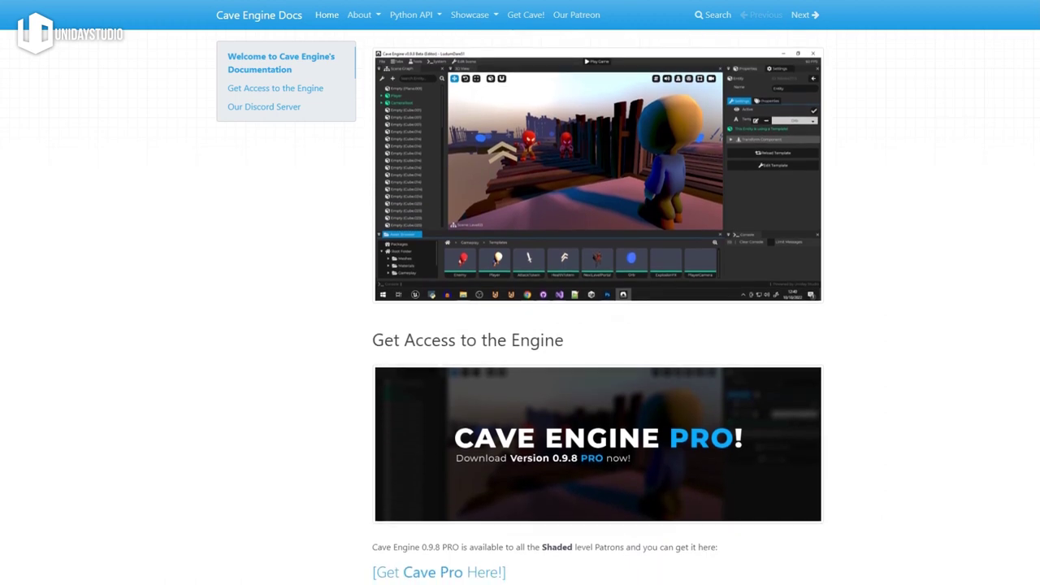
scroll(598, 309, "down", 2)
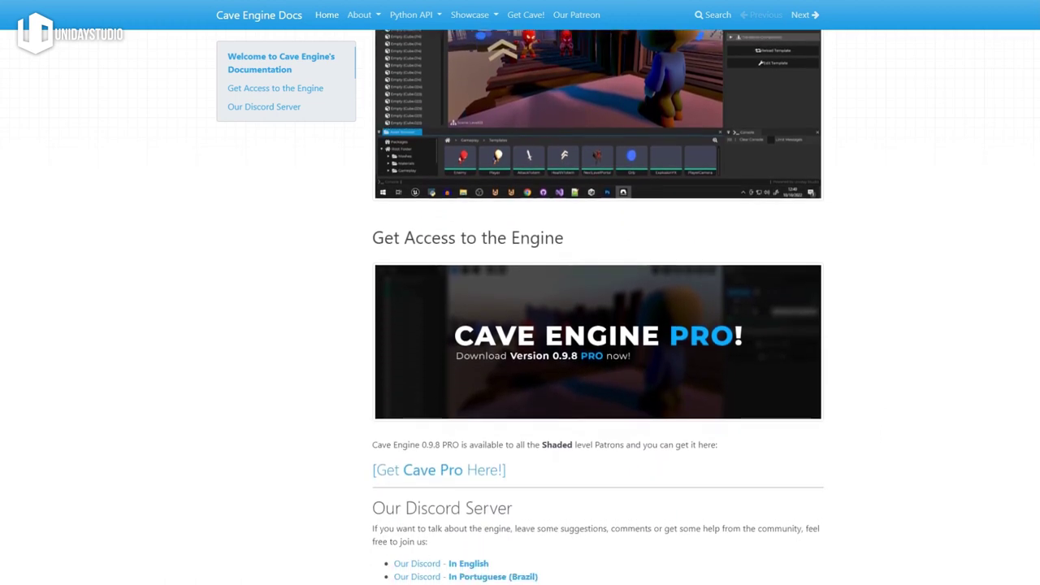
scroll(598, 308, "down", 1)
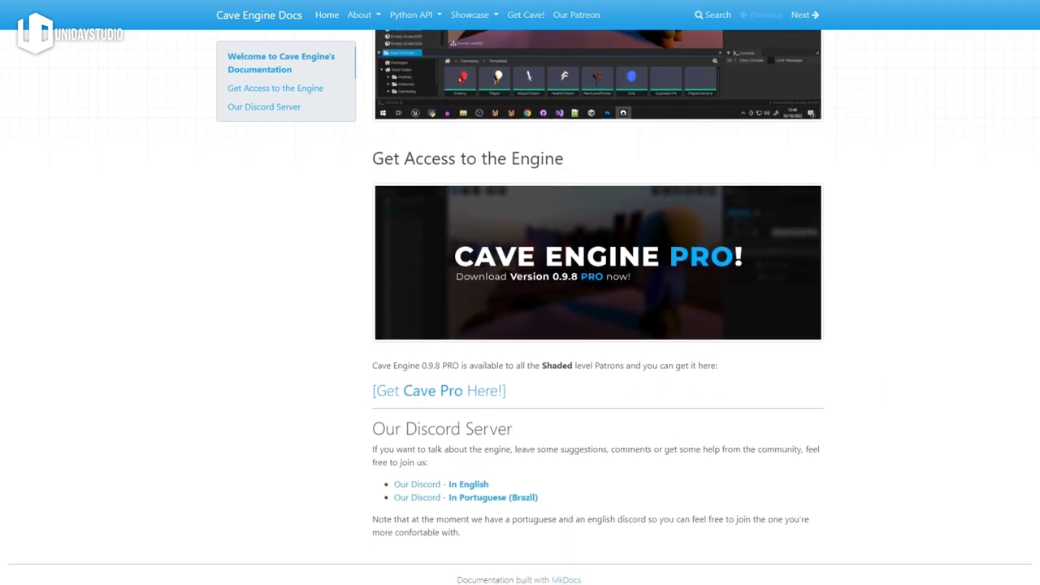
left_click(800, 16)
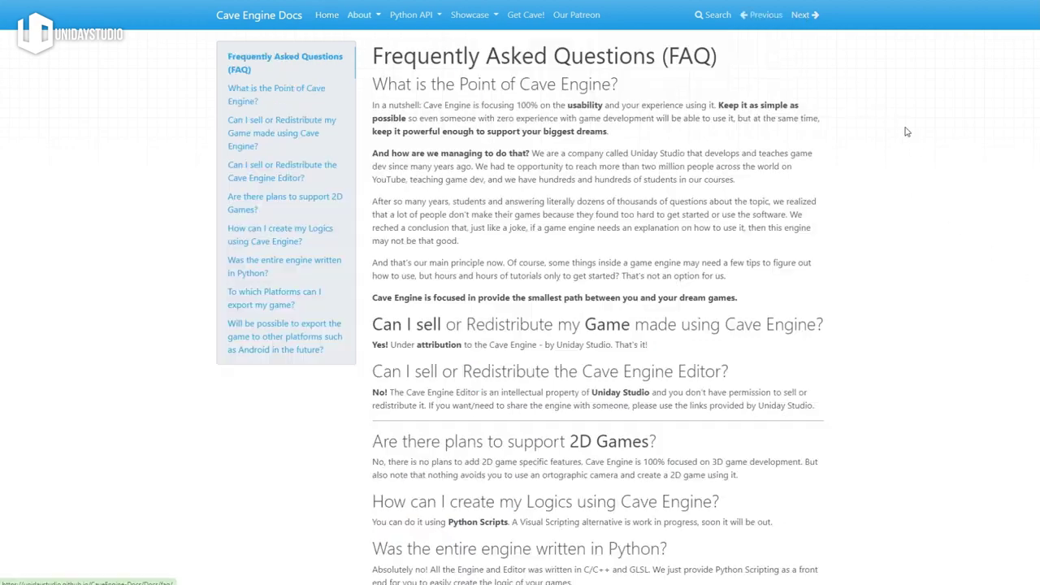
- Scroll through the FAQ and continue to the licence terms page
scroll(598, 309, "down", 3)
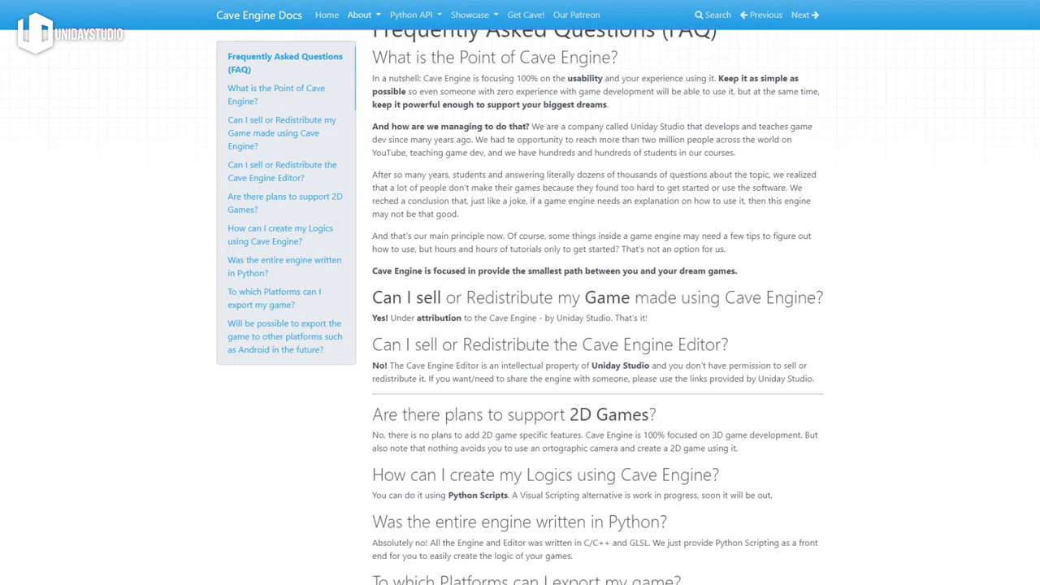
scroll(598, 309, "down", 1)
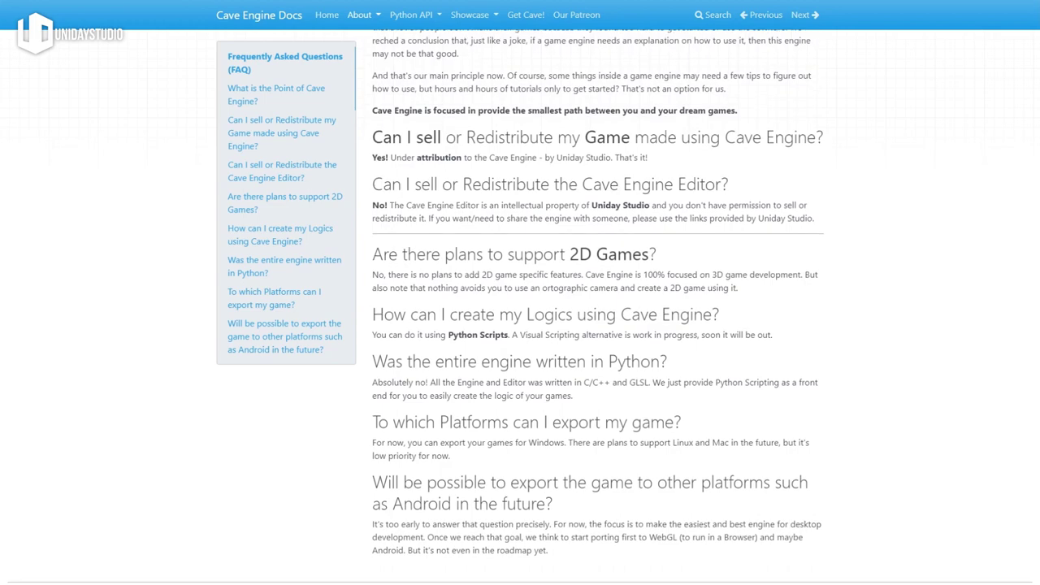
left_click(817, 19)
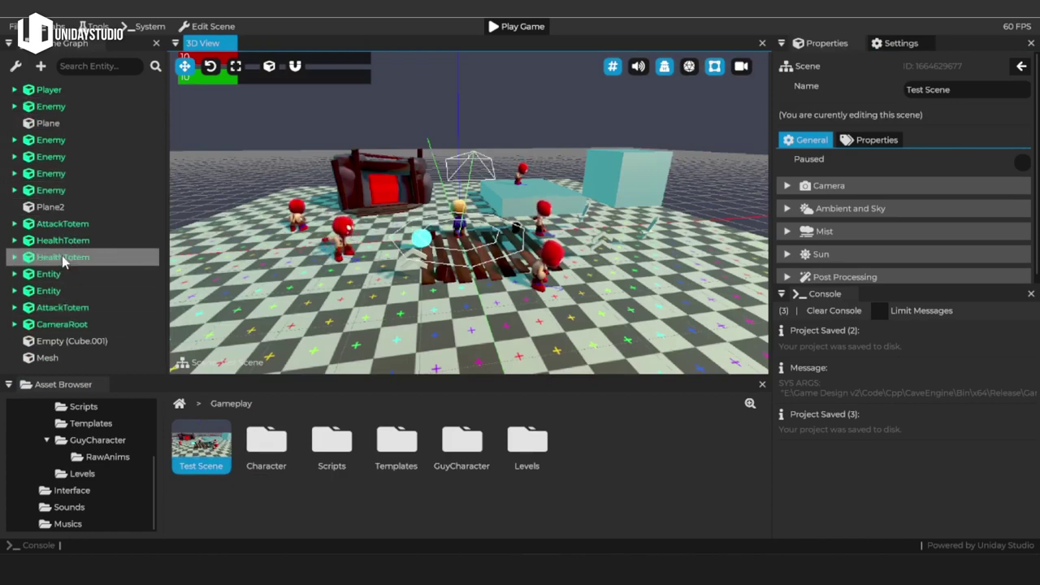
- Select HealthTotem, fly the view toward it, and expand it to show its Totem child
left_click(81, 244)
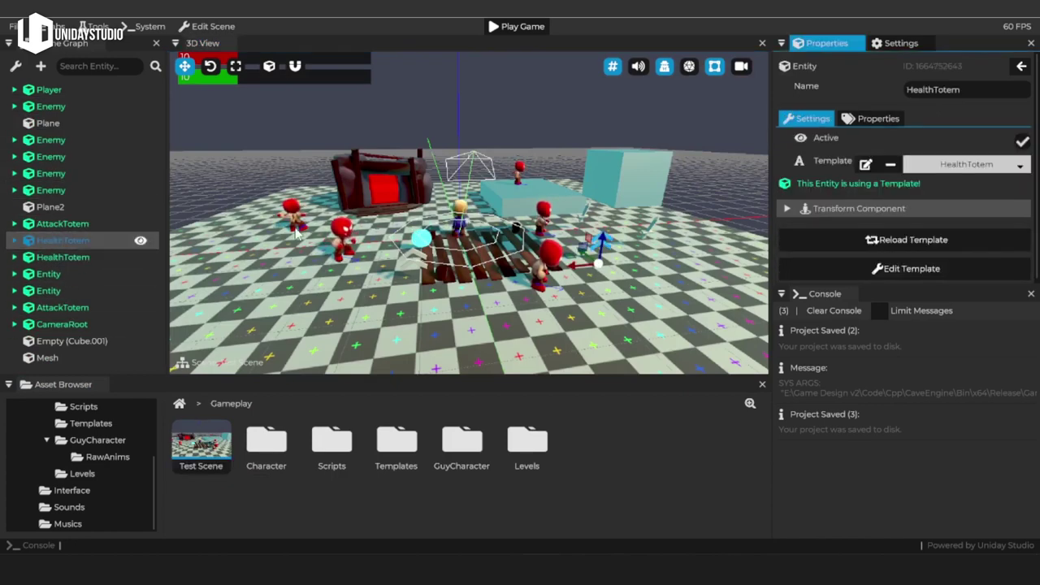
key("w")
right_click_drag(632, 267, 618, 271)
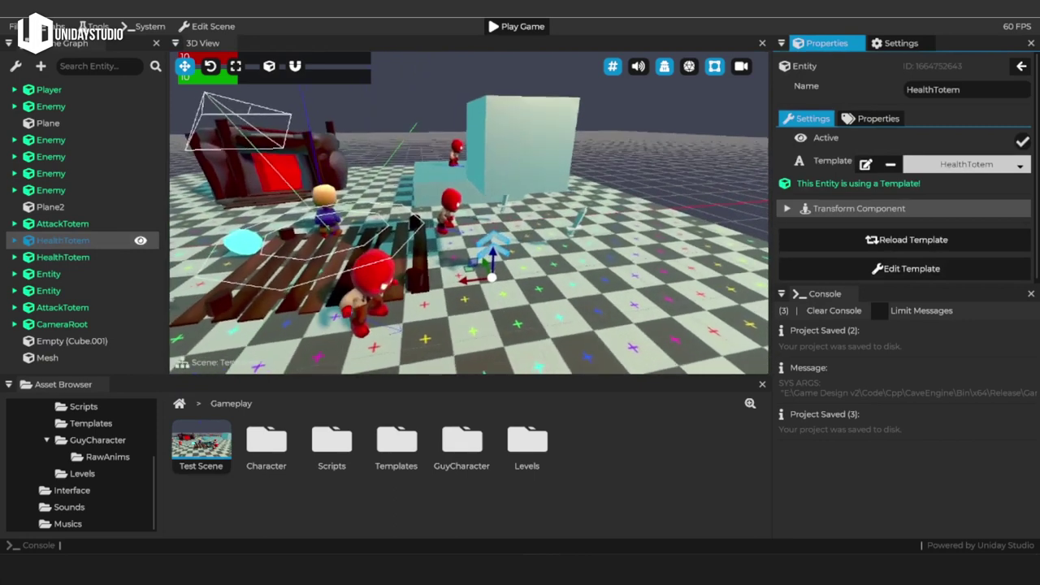
left_click(14, 241)
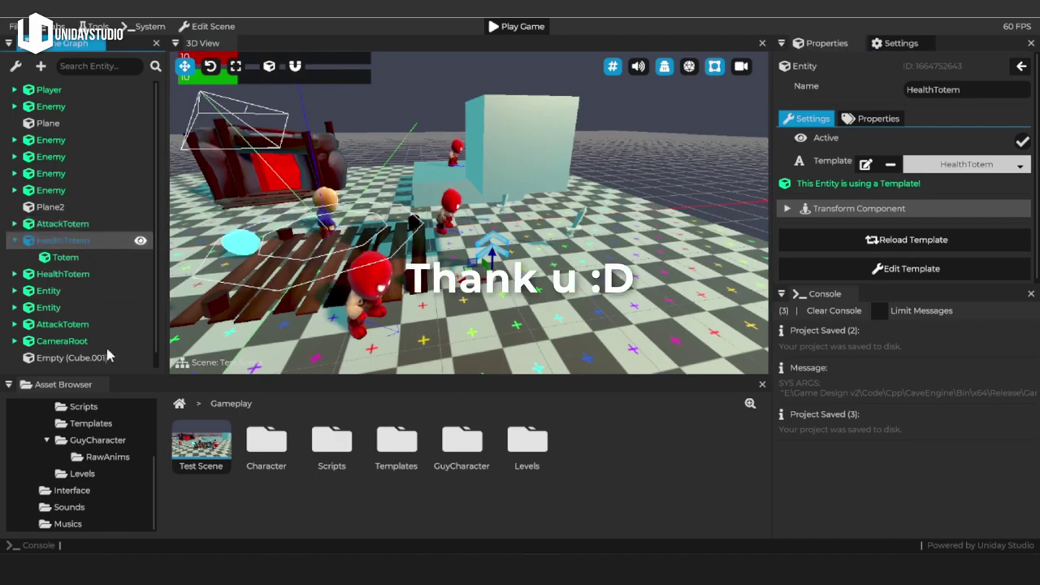